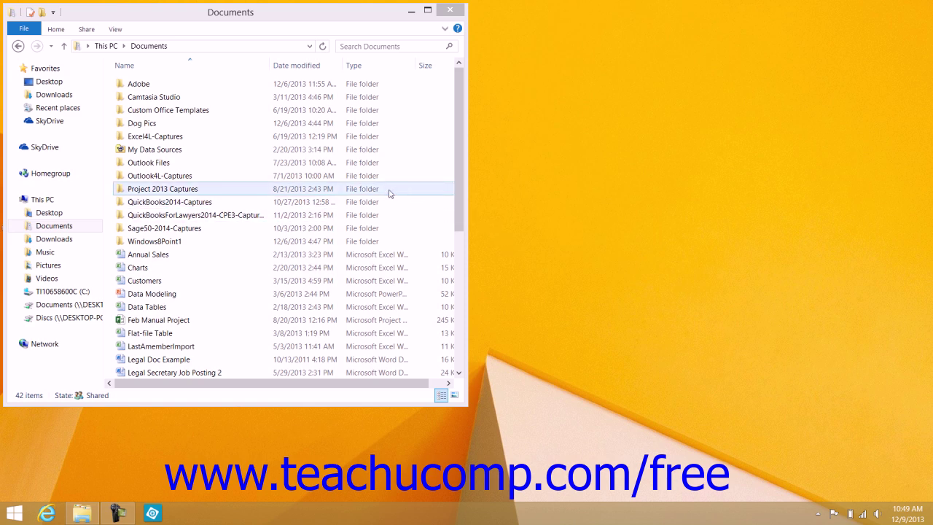
Open the selected Dog Pics folder in its own new File Explorer window, snapped beside Documents
left_click(159, 124)
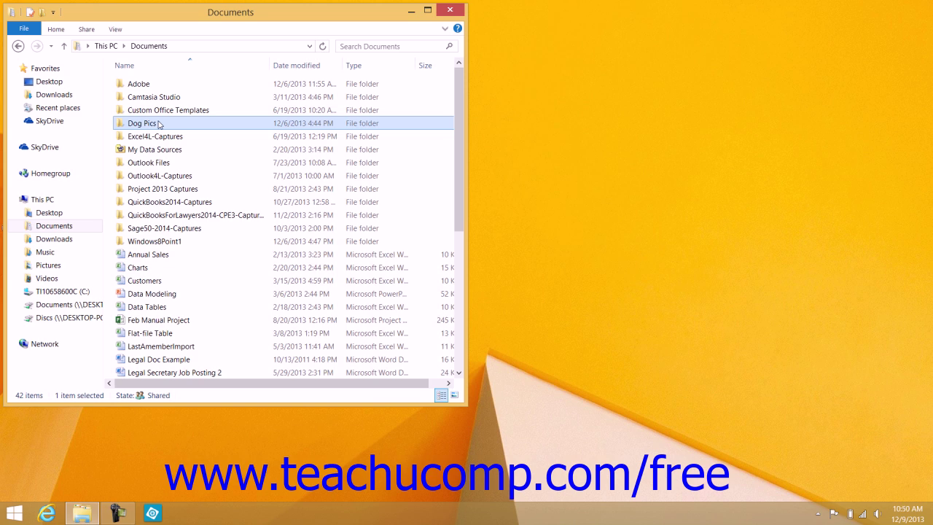
left_click(24, 29)
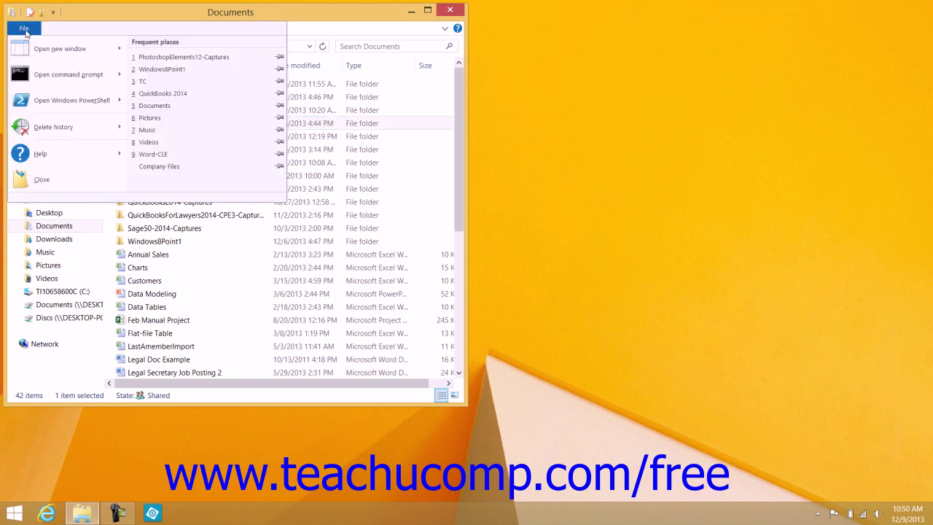
mouse_move(55, 56)
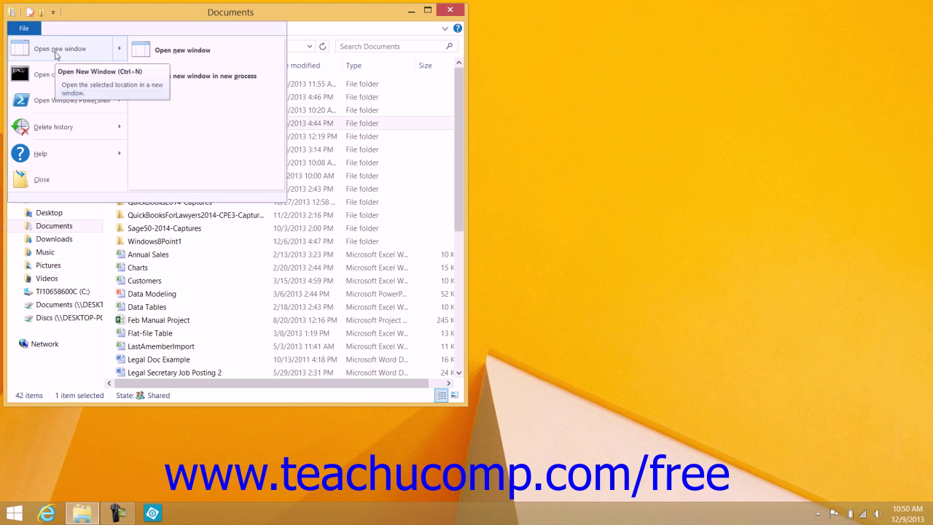
left_click(55, 55)
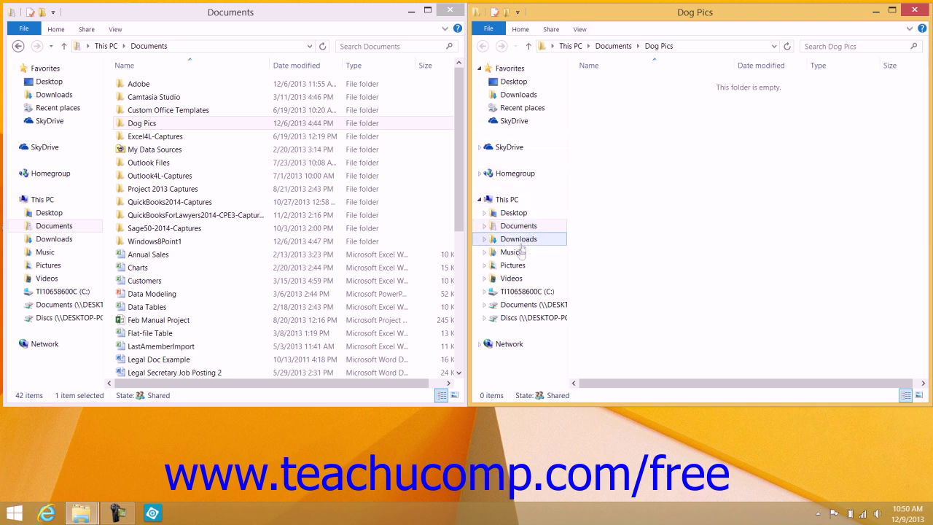
Show Pictures in the second window and drag Dog Pics from Documents into it
left_click(513, 265)
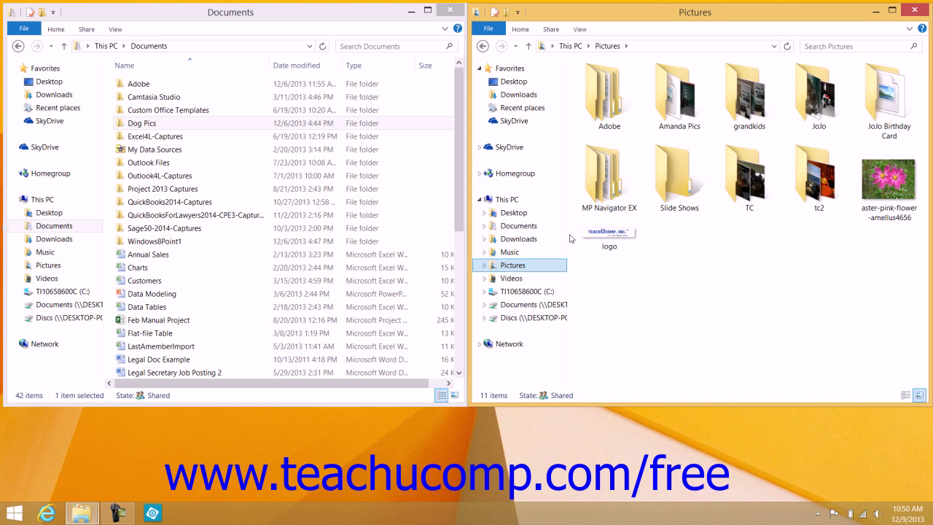
left_click(124, 123)
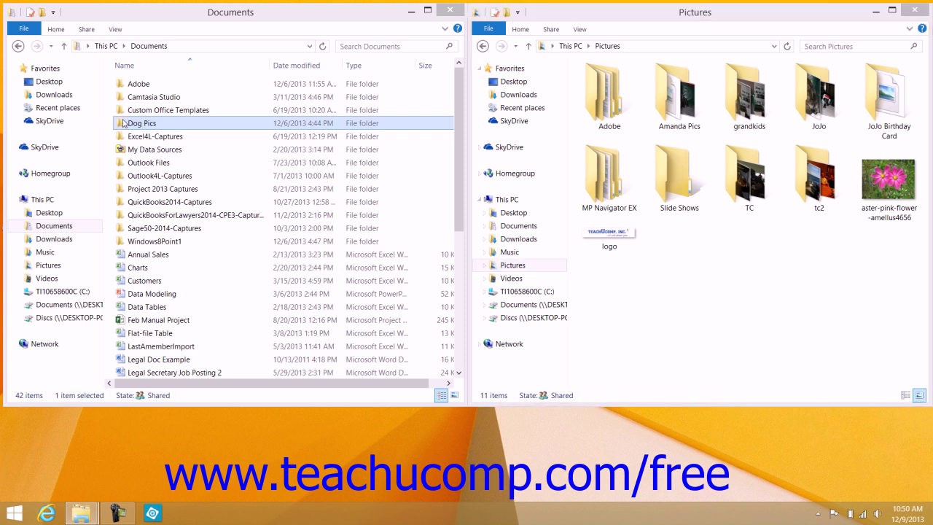
left_click_drag(124, 122, 682, 304)
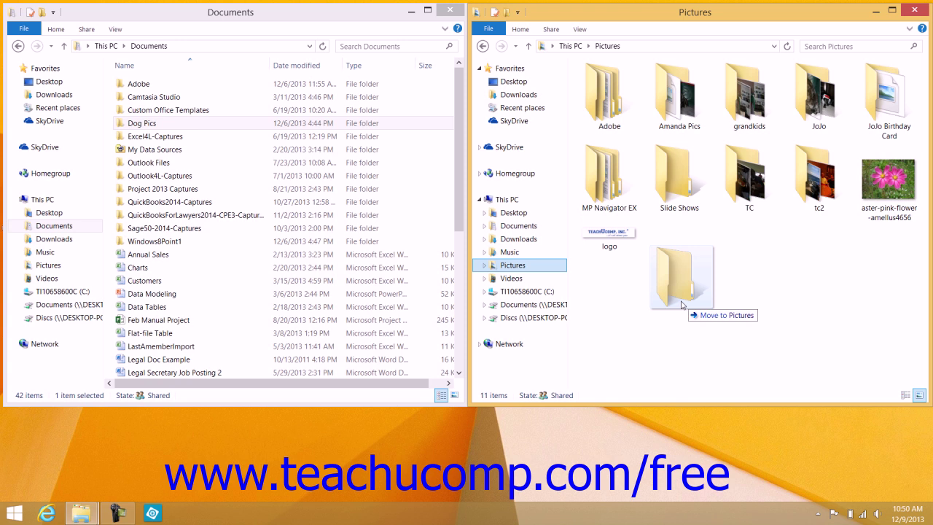
left_click_drag(682, 305, 682, 305)
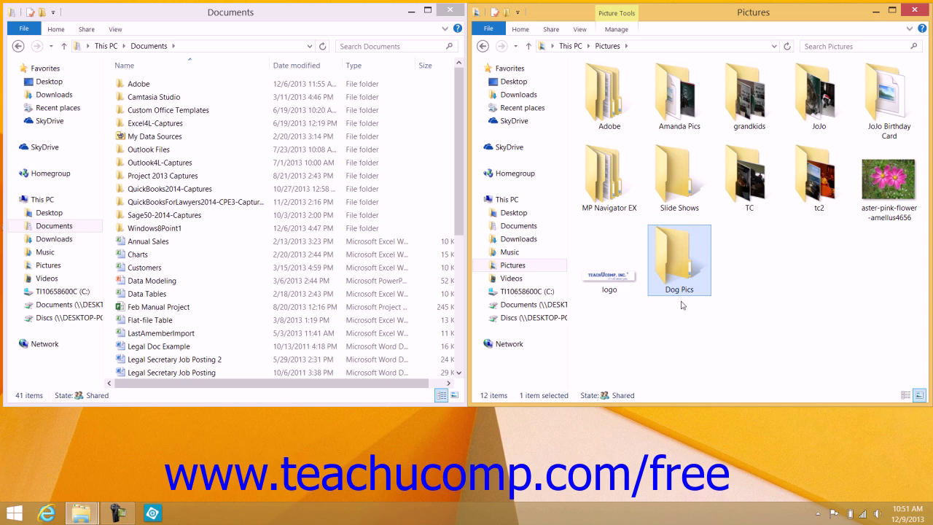
left_click_drag(611, 285, 200, 247)
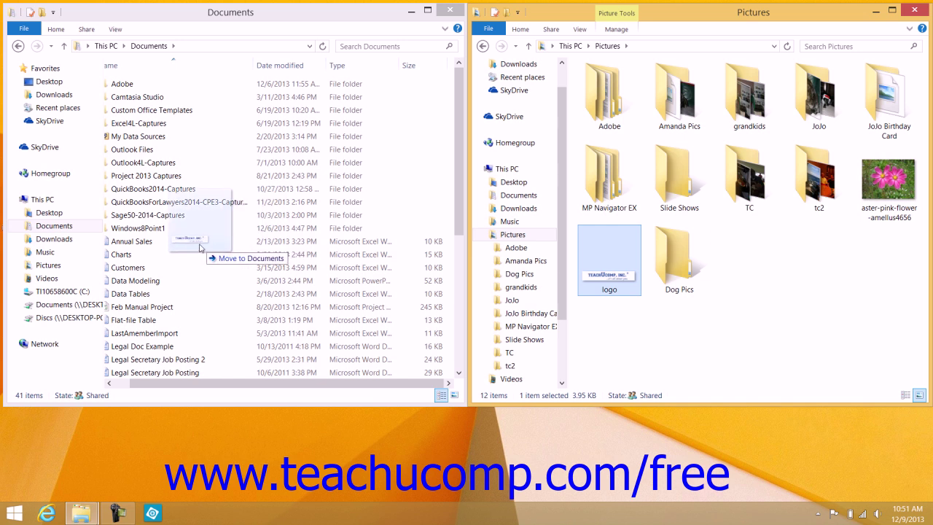
key("ctrl")
left_click_drag(201, 248, 741, 282)
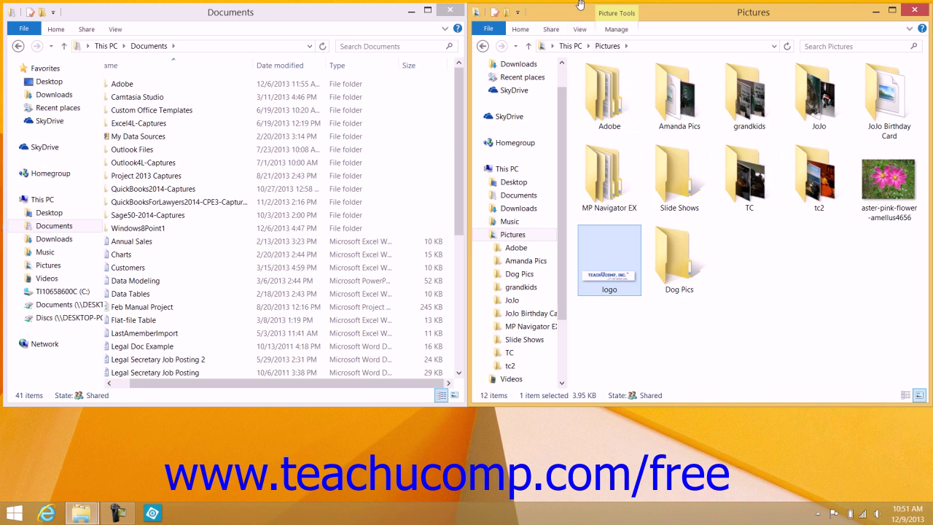
Close Documents, copy IMG_1347 from Amanda Pics, and go back up to Pictures
left_click(451, 11)
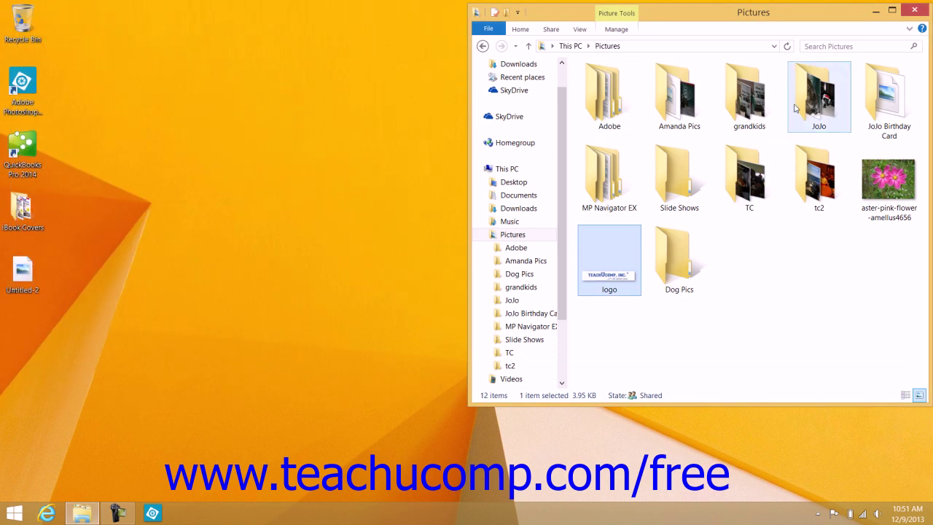
double_click(681, 113)
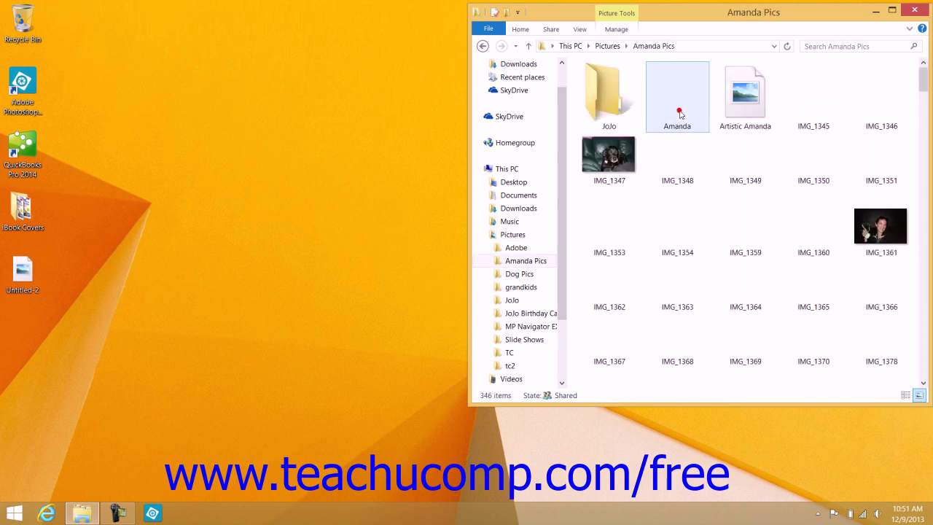
left_click(623, 153)
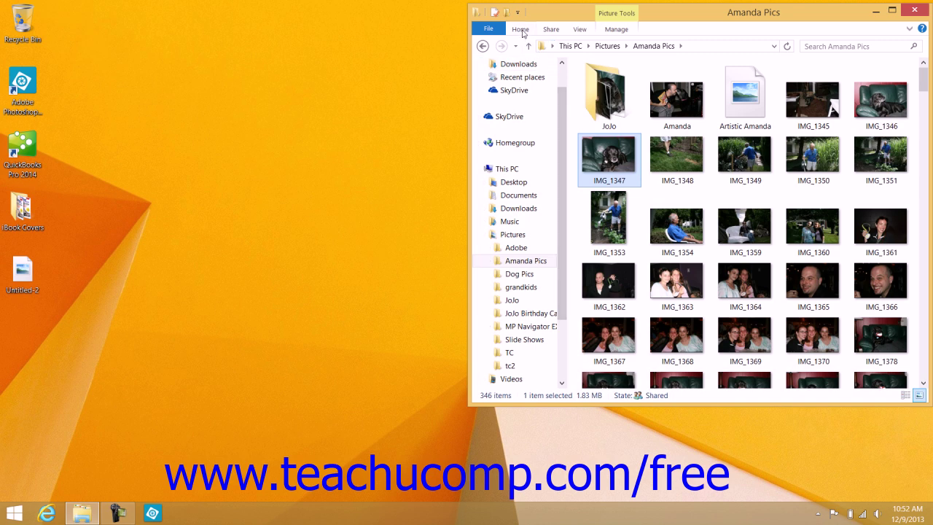
left_click(520, 29)
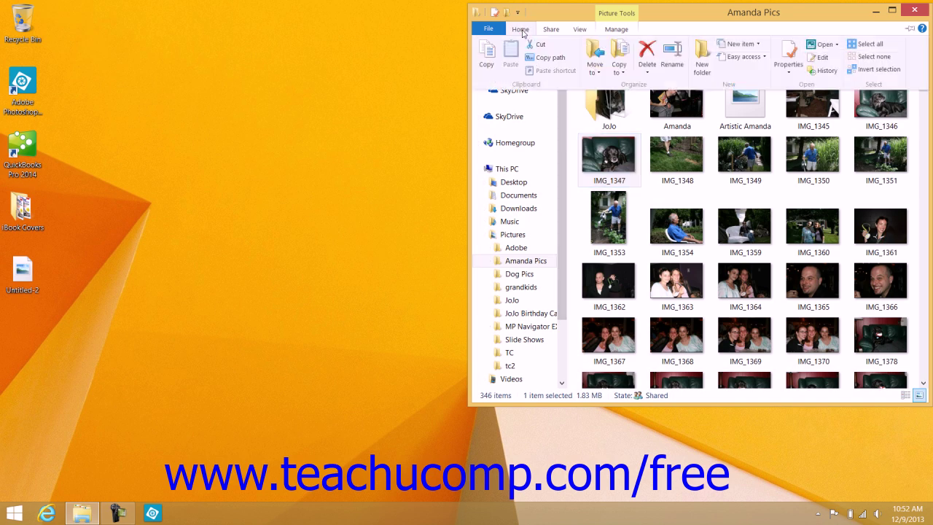
left_click(495, 62)
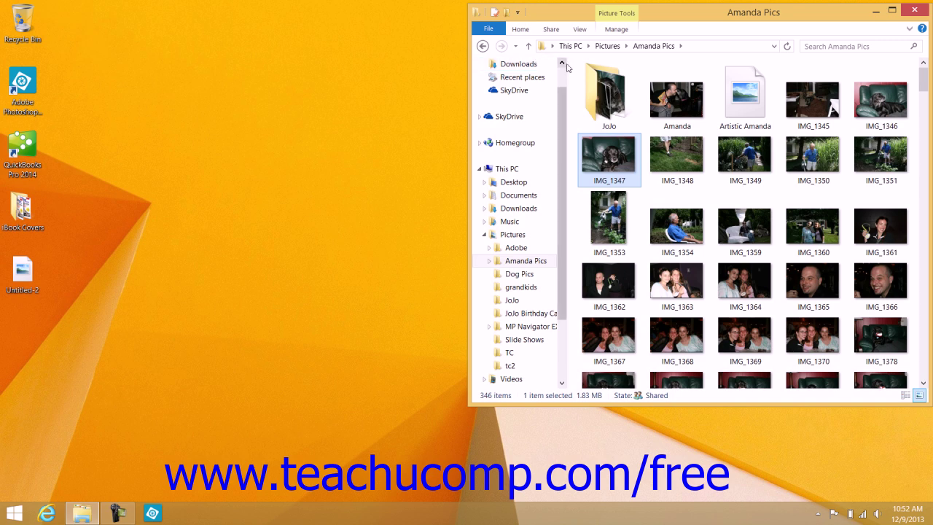
left_click(528, 46)
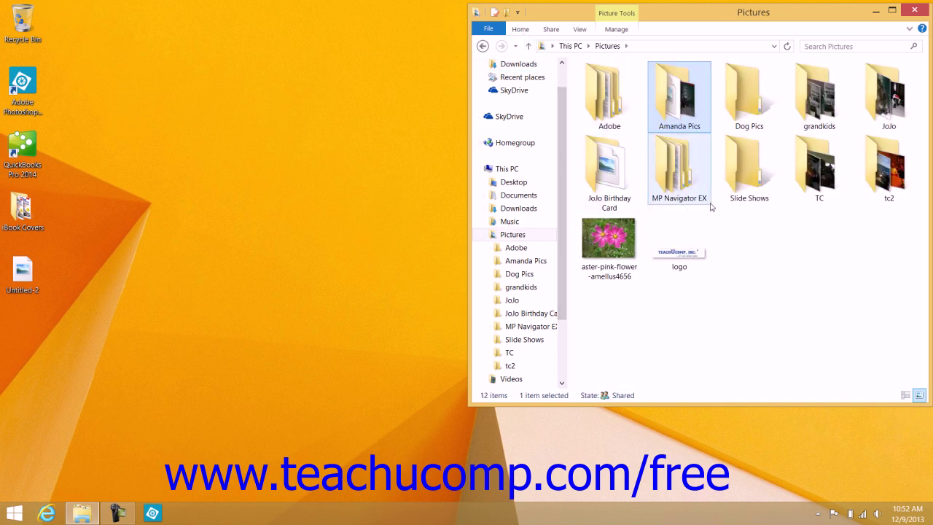
Paste the copied IMG_1347 into Dog Pics, then go back up to Pictures
double_click(744, 106)
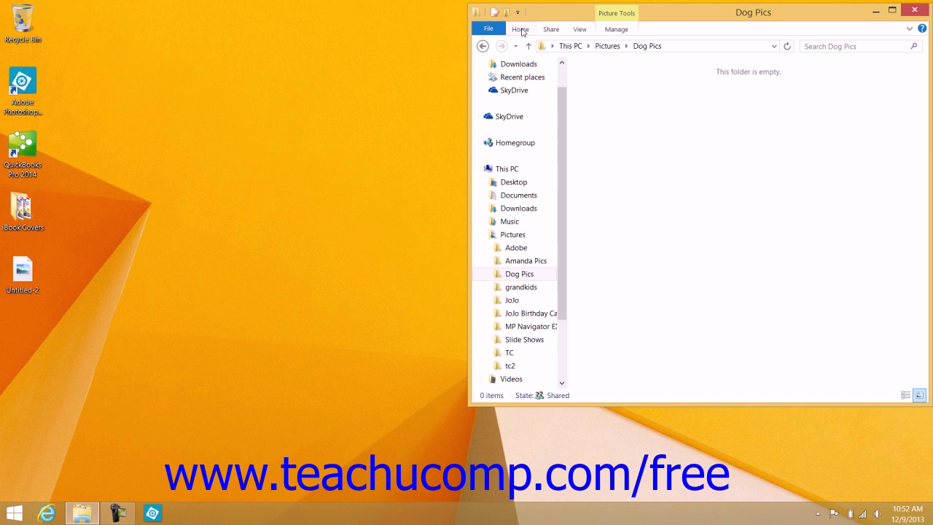
left_click(520, 30)
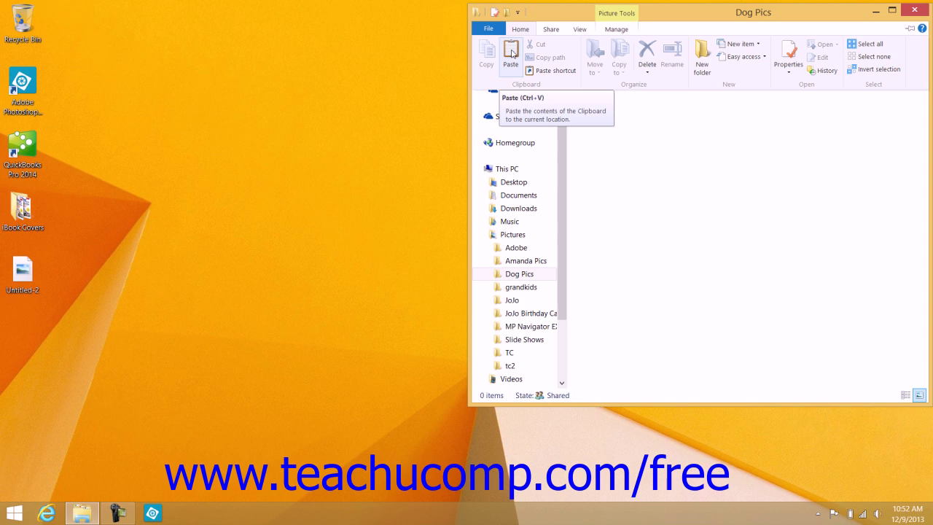
left_click(510, 52)
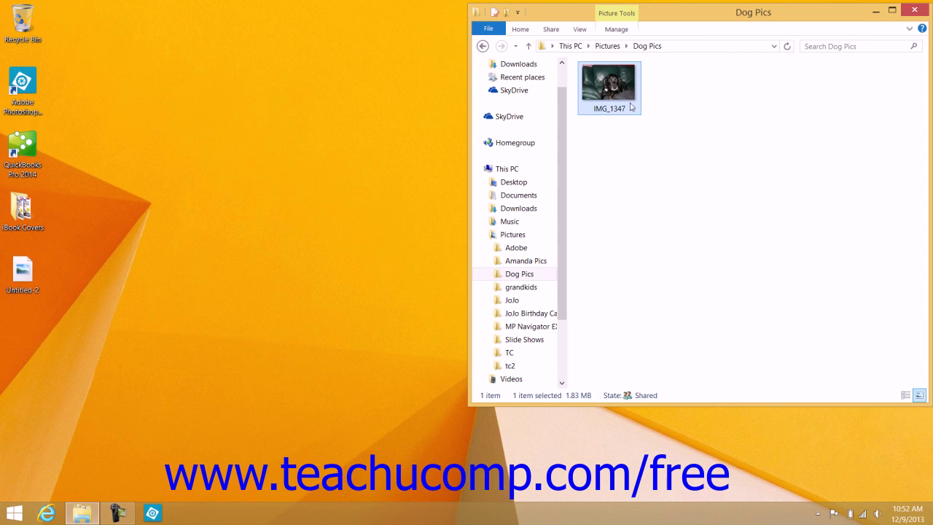
left_click(529, 46)
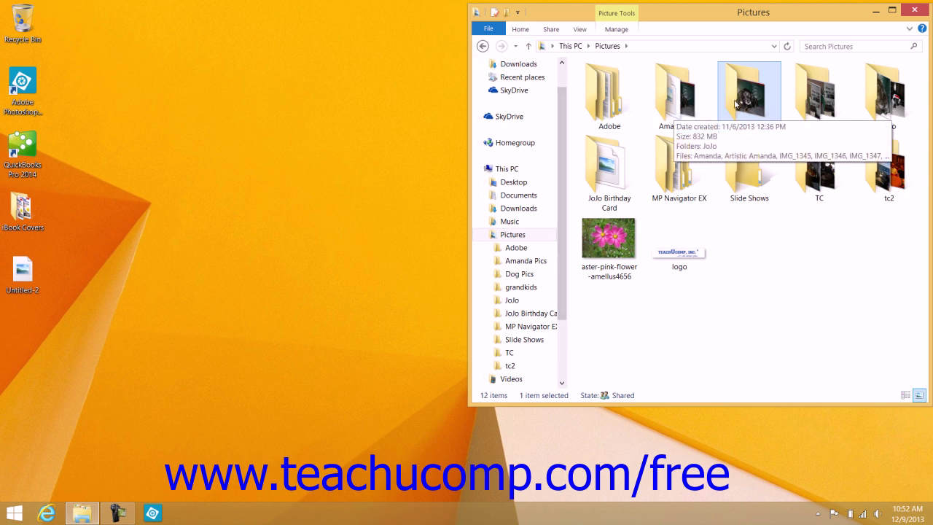
Select IMG_1346 in Amanda Pics and open the Copy to destination list
double_click(682, 93)
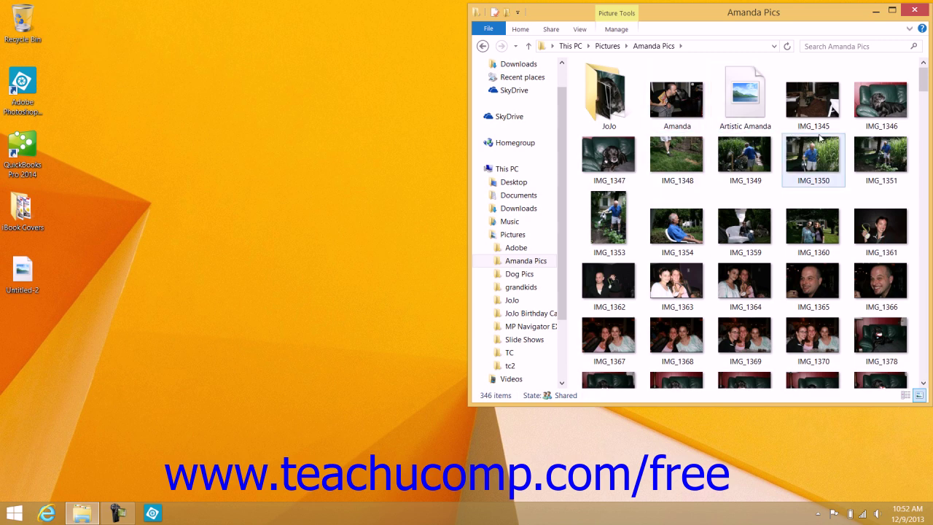
left_click(868, 112)
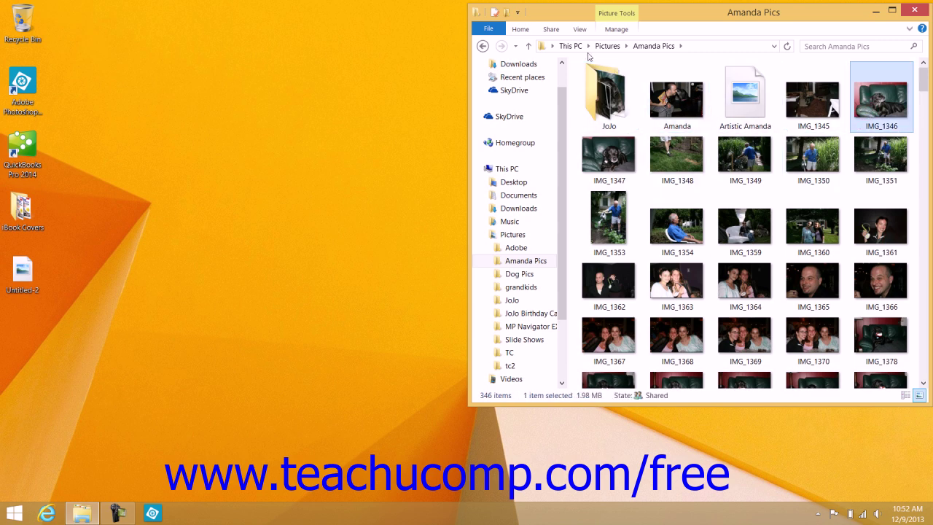
left_click(525, 29)
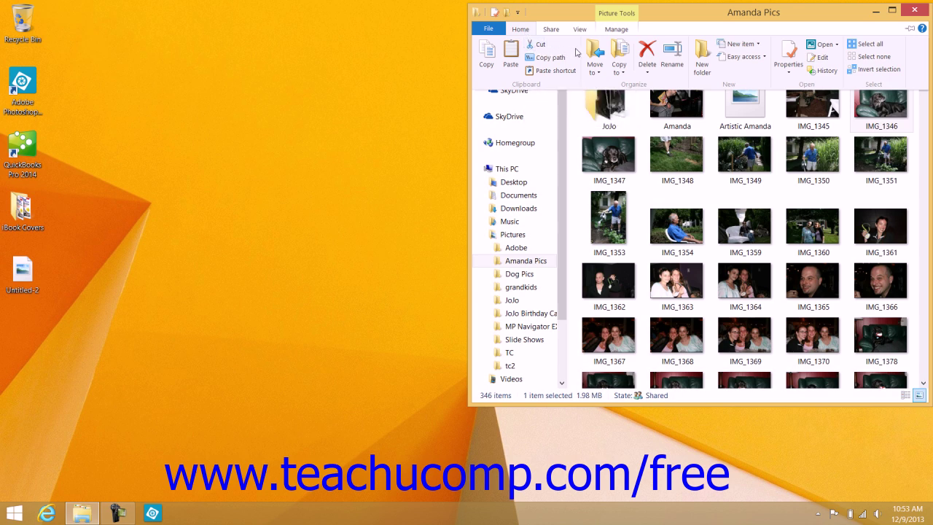
left_click(623, 61)
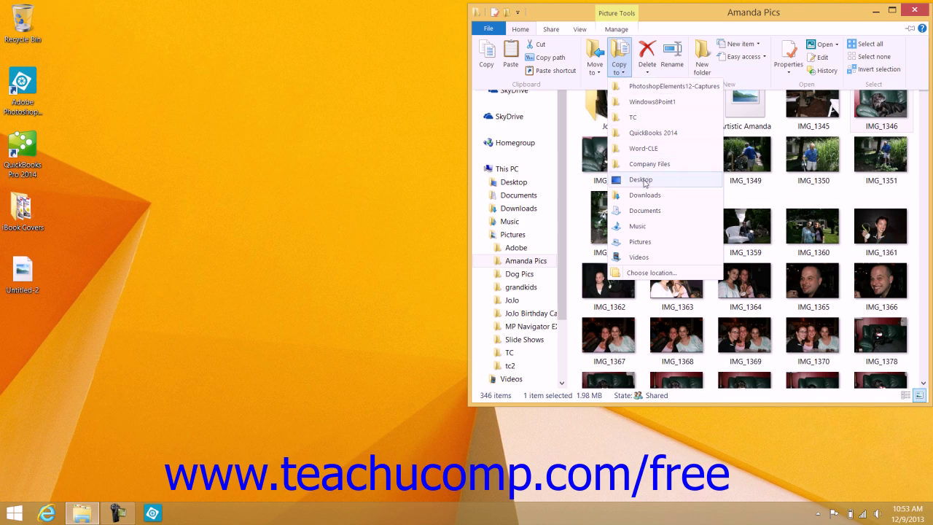
Copy IMG_1346 to Pictures > Dog Pics using Choose location
left_click(643, 274)
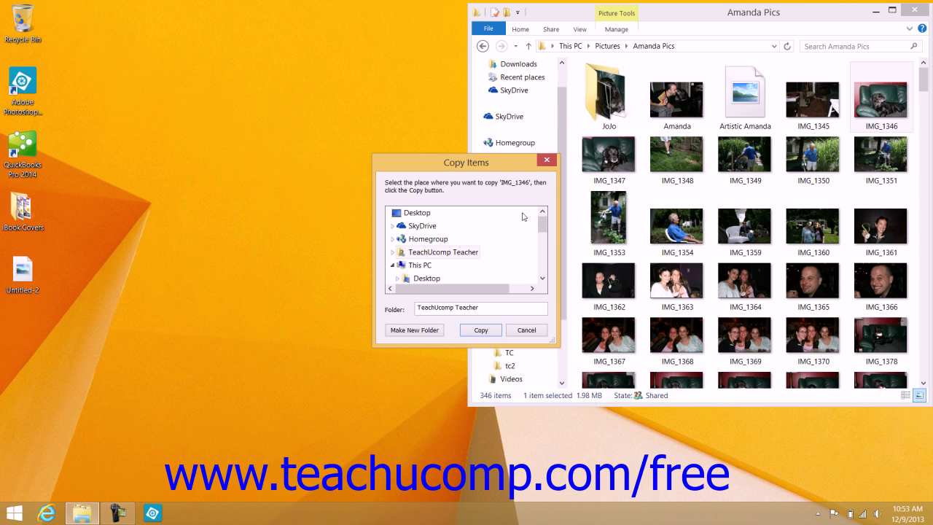
left_click_drag(542, 227, 542, 246)
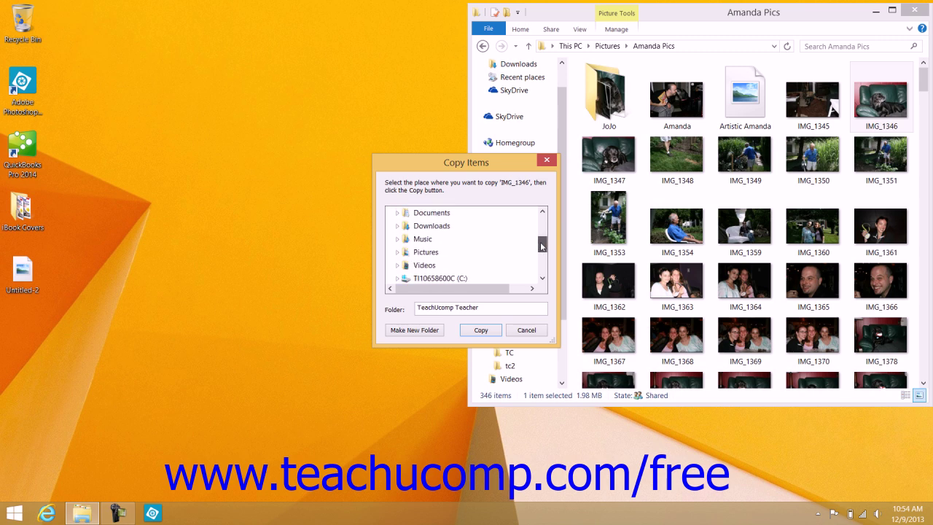
left_click(397, 252)
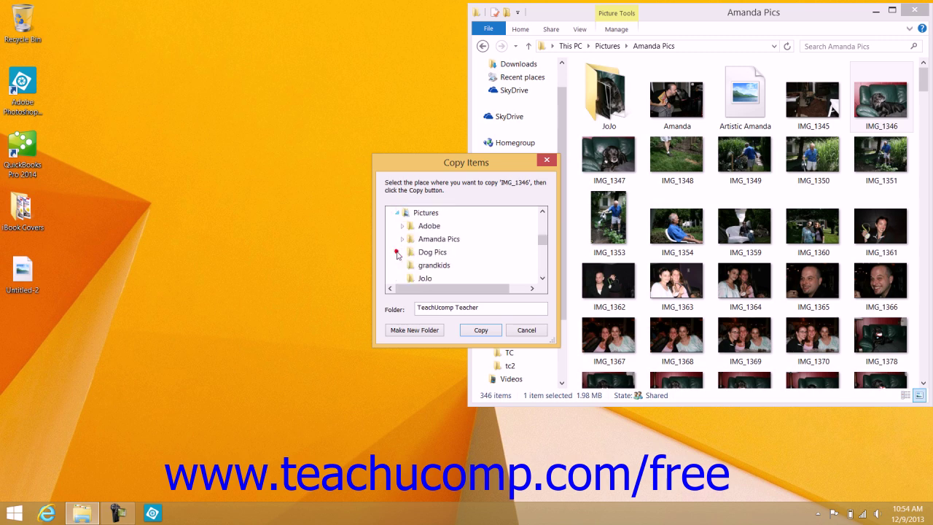
left_click(433, 253)
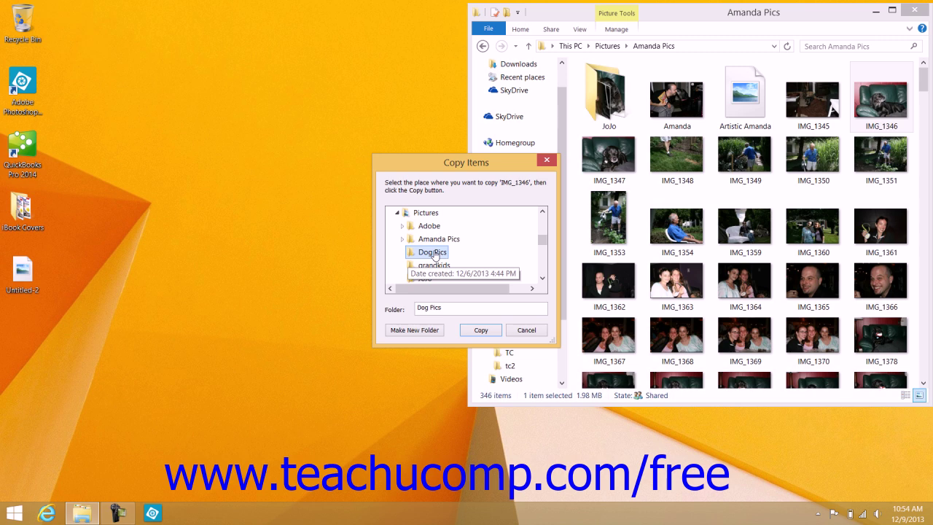
left_click(480, 331)
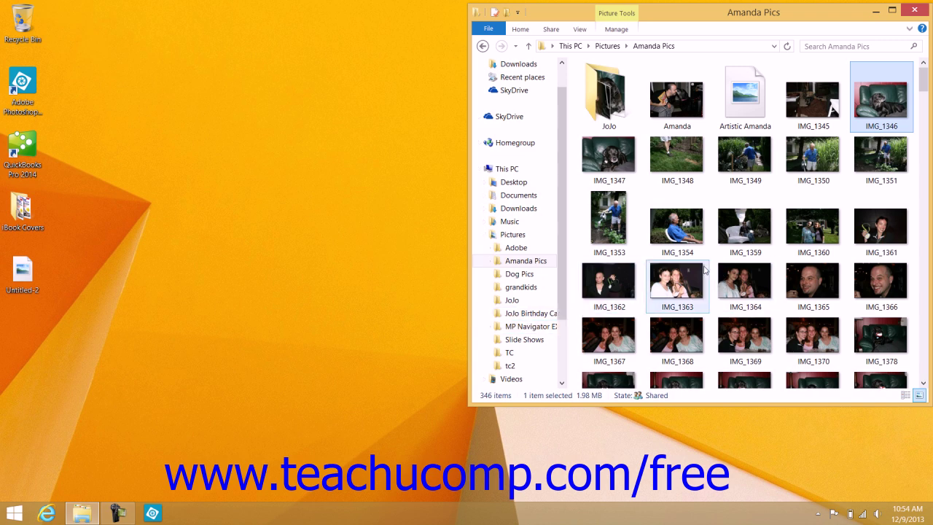
Go up to Pictures, open the JoJo folder and select its first photo
left_click(530, 45)
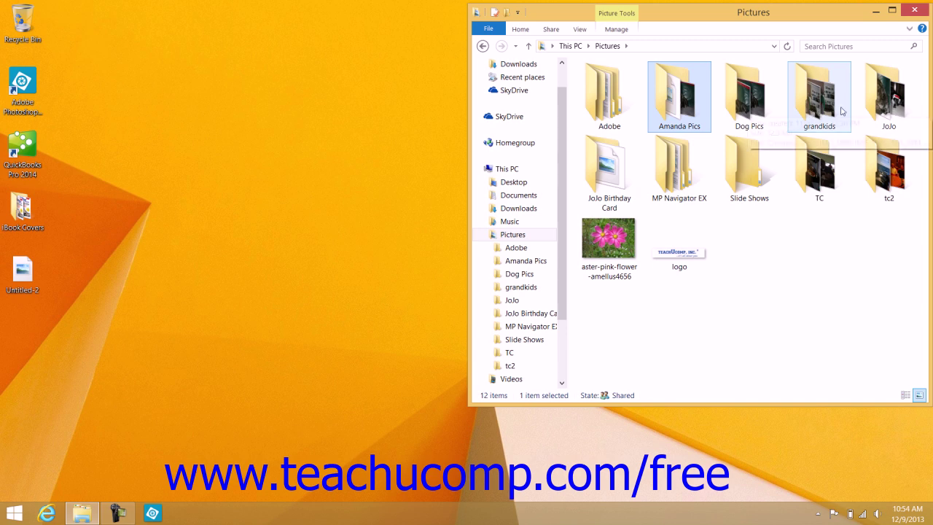
double_click(877, 108)
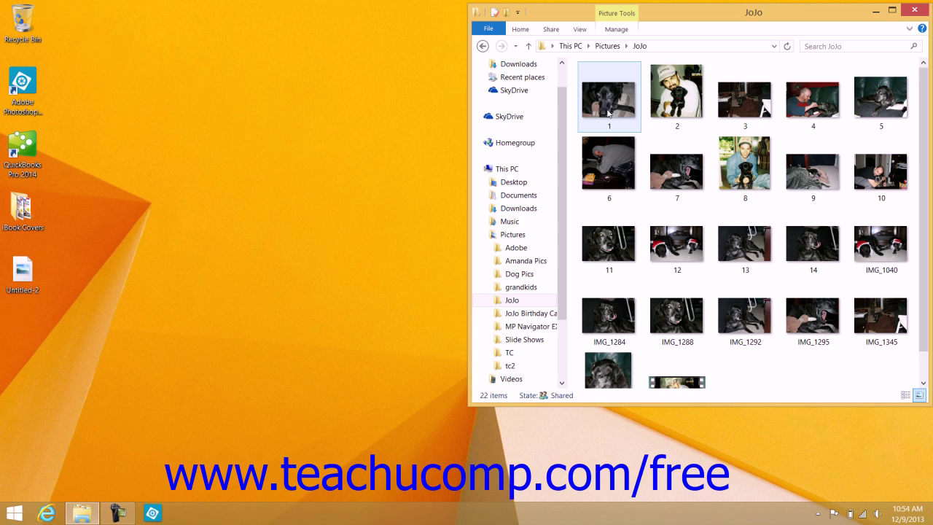
left_click(608, 113)
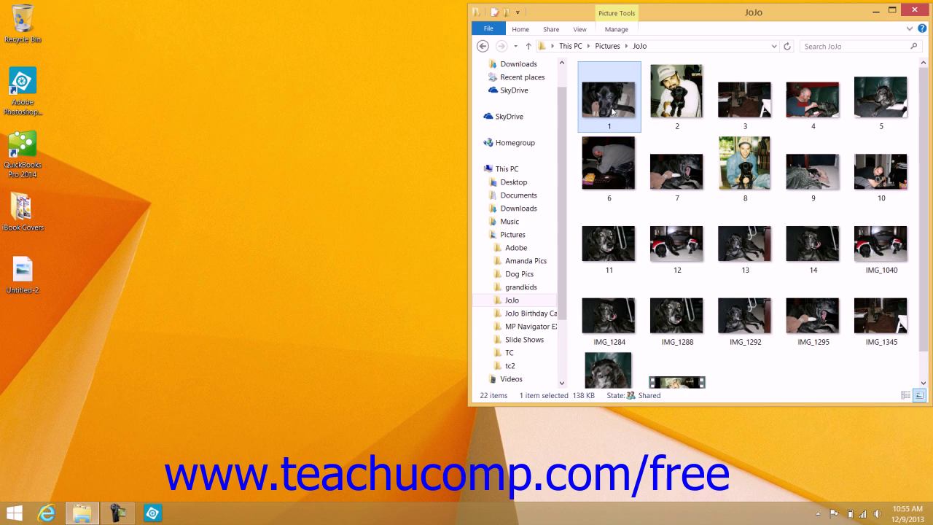
Return to Pictures and open Dog Pics to check for IMG_1346 and IMG_1347
left_click(529, 46)
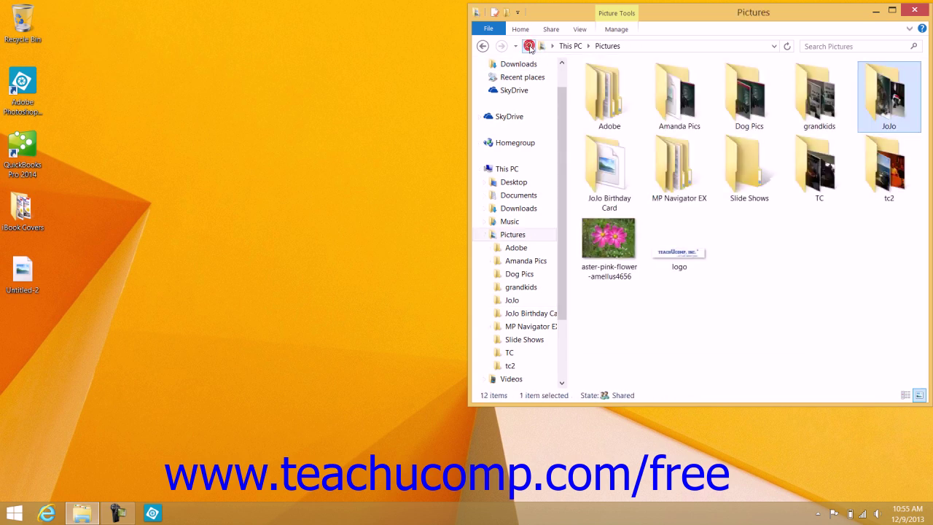
double_click(746, 116)
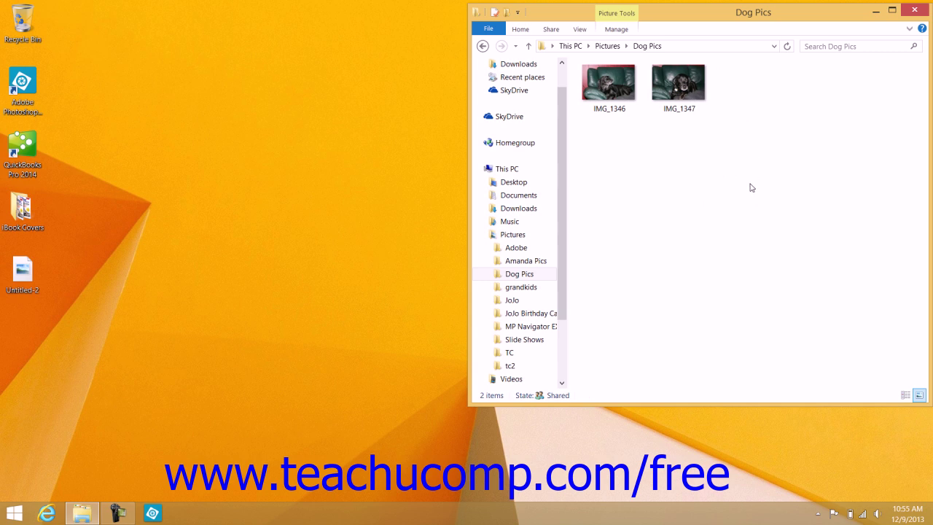